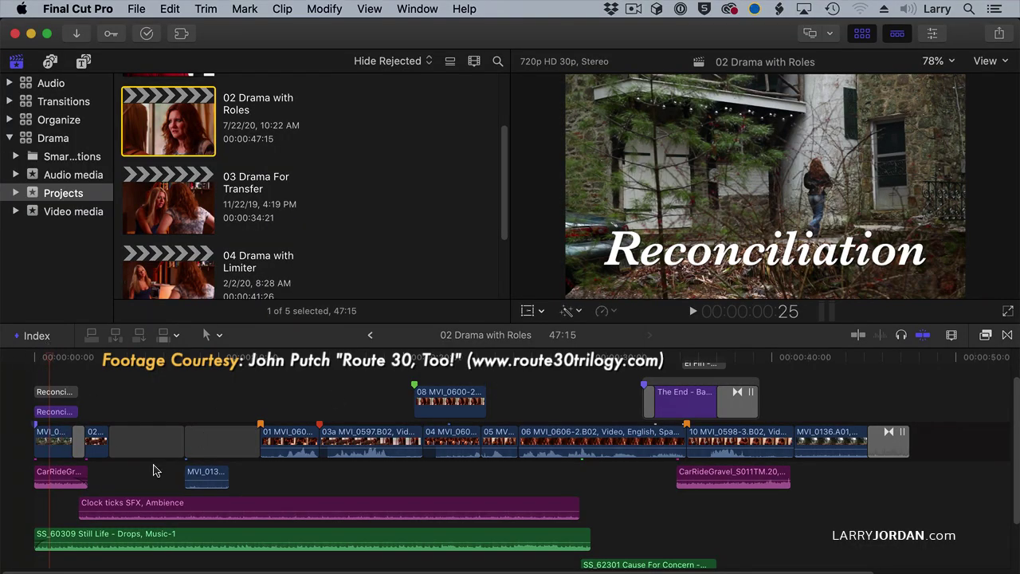
Turn off the Titles role in the Roles tab of the Timeline Index.
scroll(342, 524, down, 2)
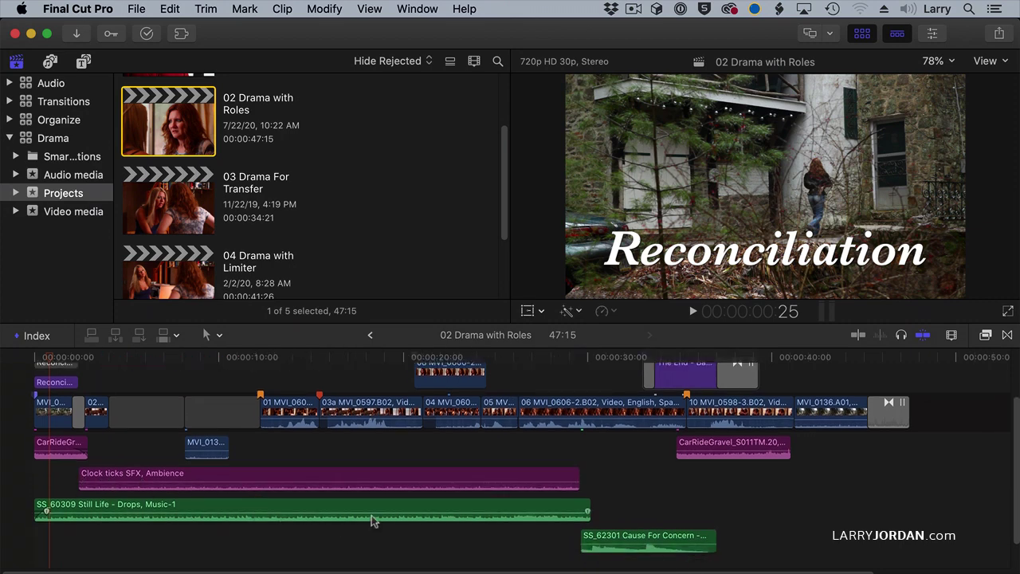
scroll(124, 425, up, 3)
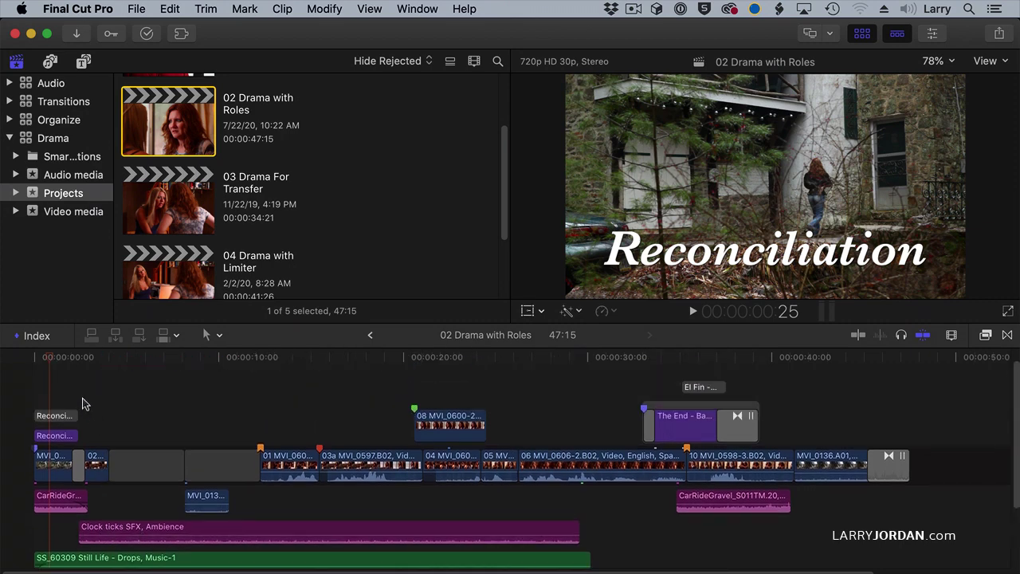
click(36, 358)
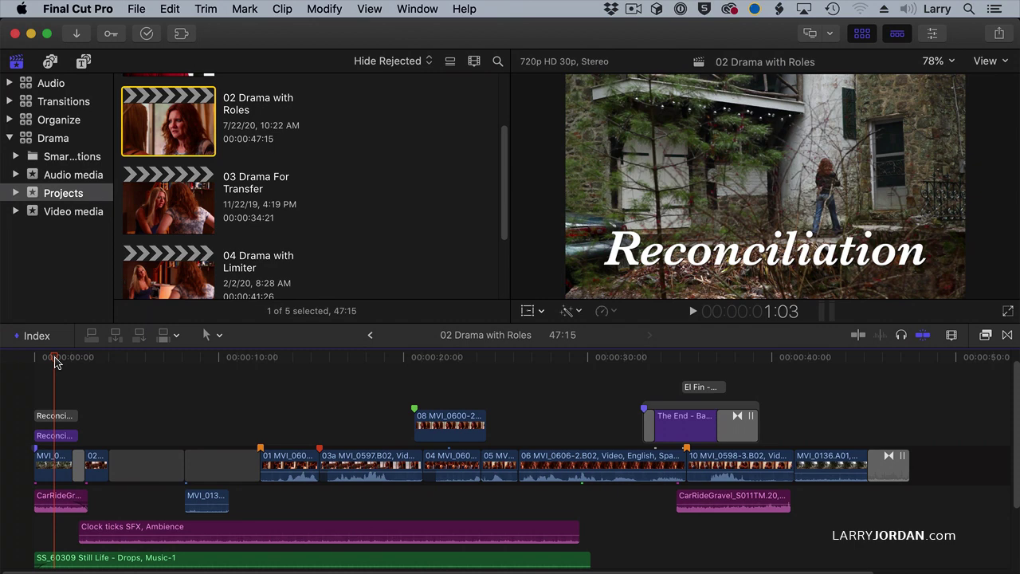
click(37, 335)
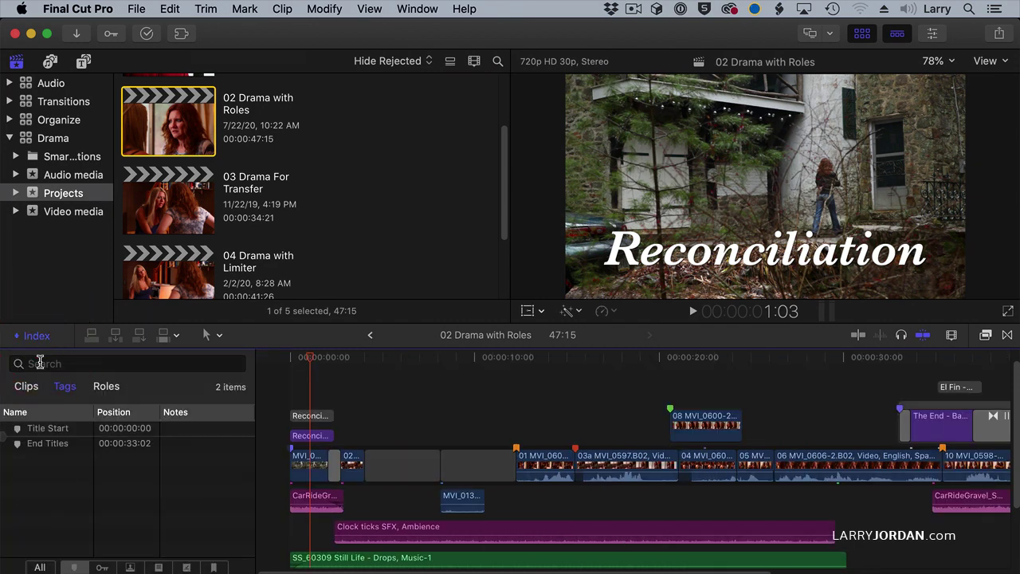
click(103, 388)
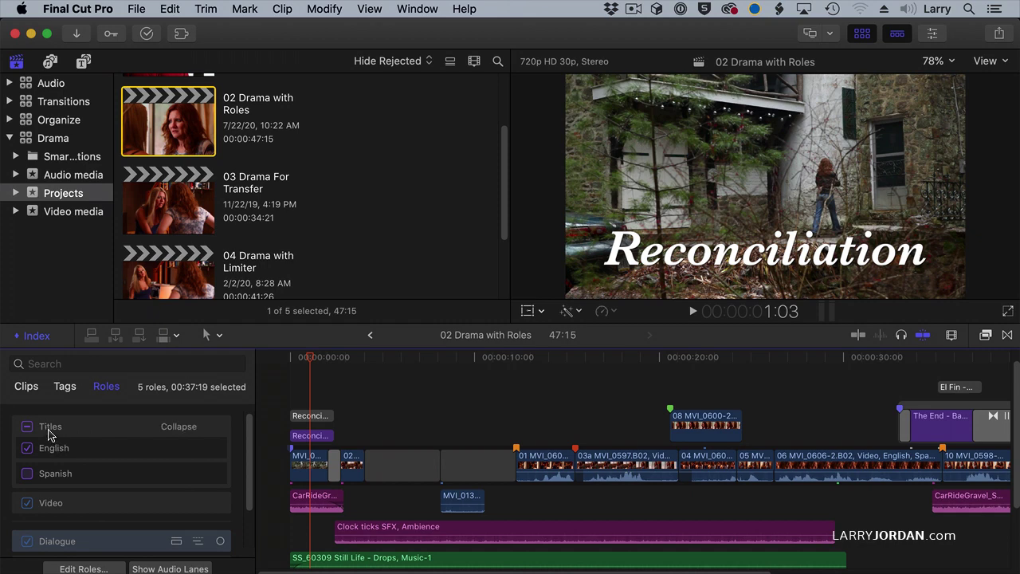
click(27, 428)
click(27, 431)
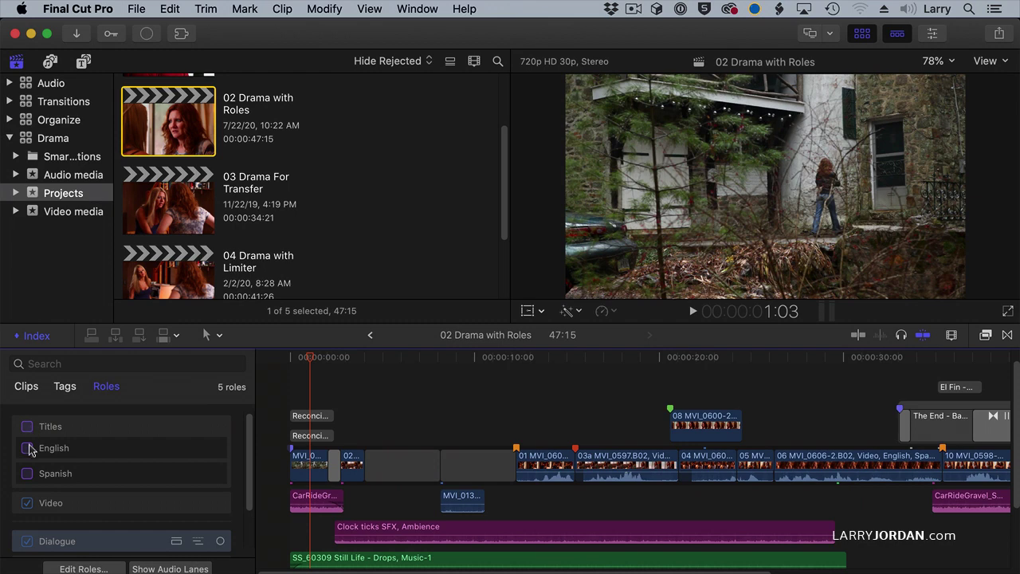
Enable only the English title subrole so Reconciliation shows at the opening.
click(297, 360)
mouse_move(297, 360)
mouse_down()
mouse_move(332, 359)
mouse_move(309, 360)
mouse_up()
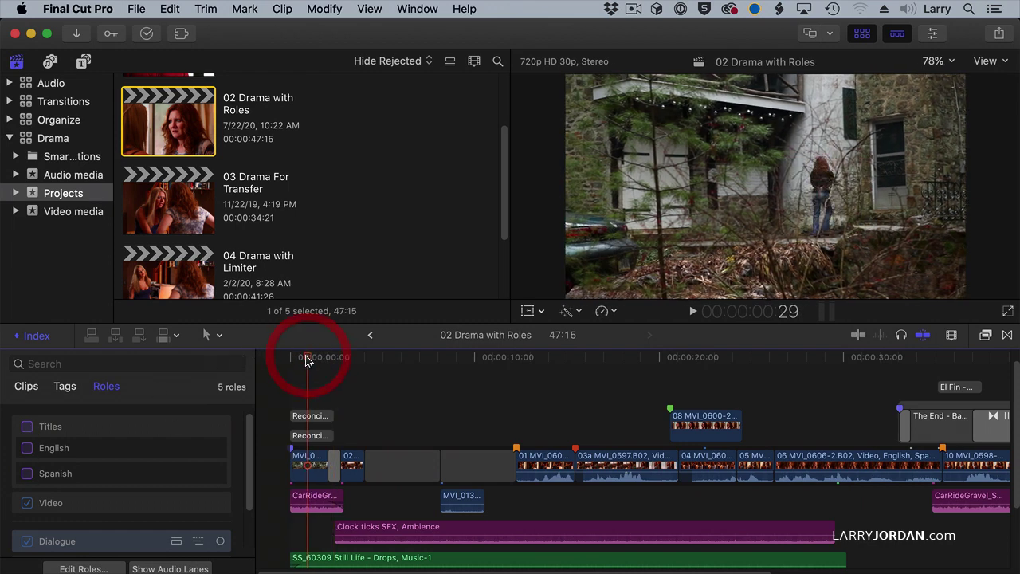
click(27, 475)
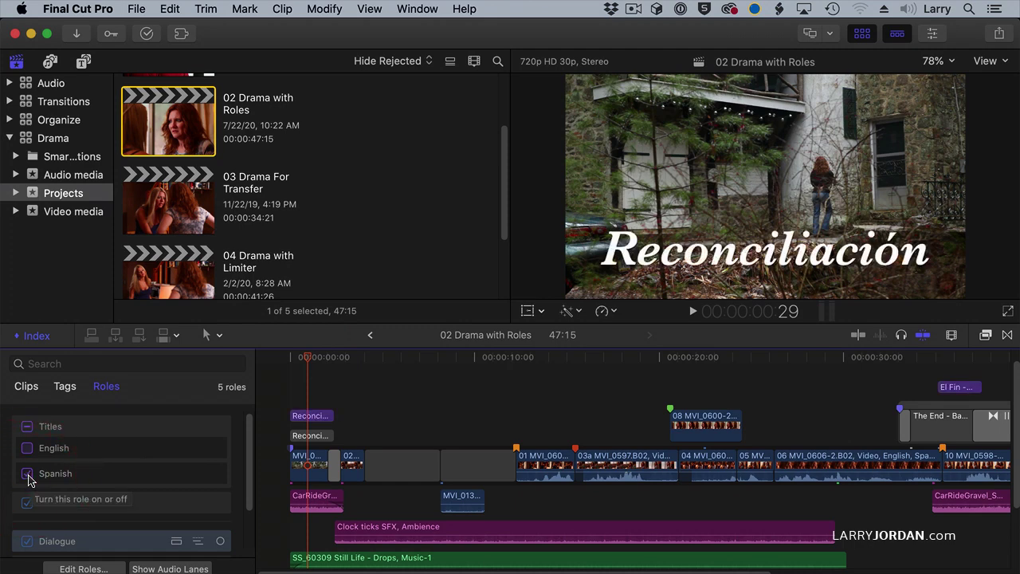
click(28, 448)
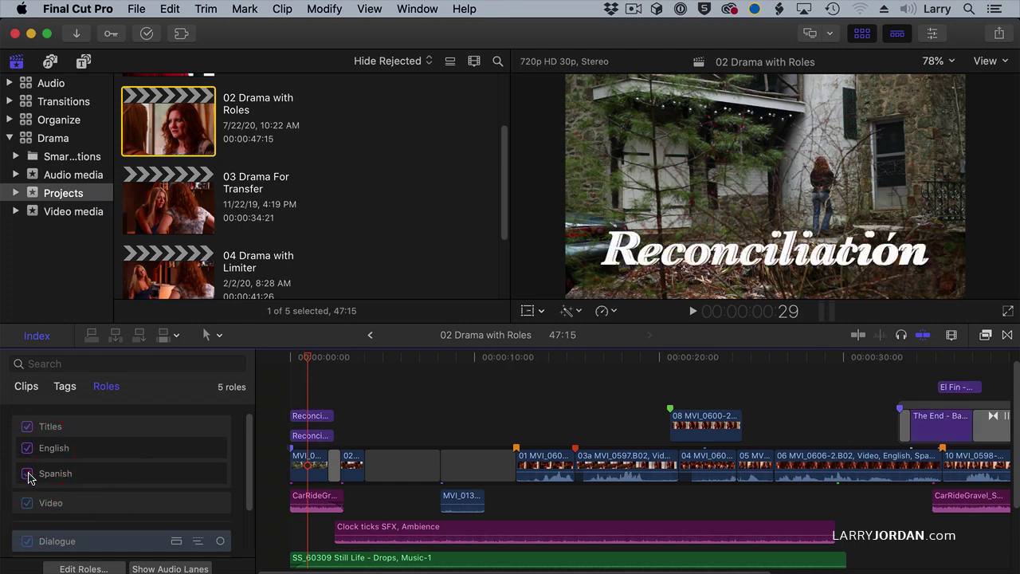
click(28, 474)
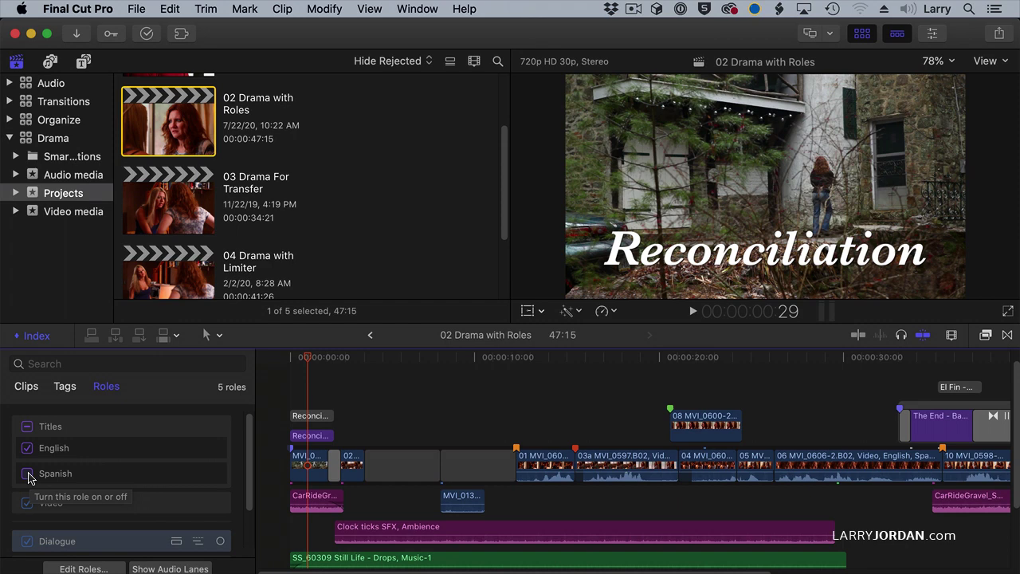
Switch the titles to Spanish only and check the closing El Fin title.
click(28, 474)
click(27, 448)
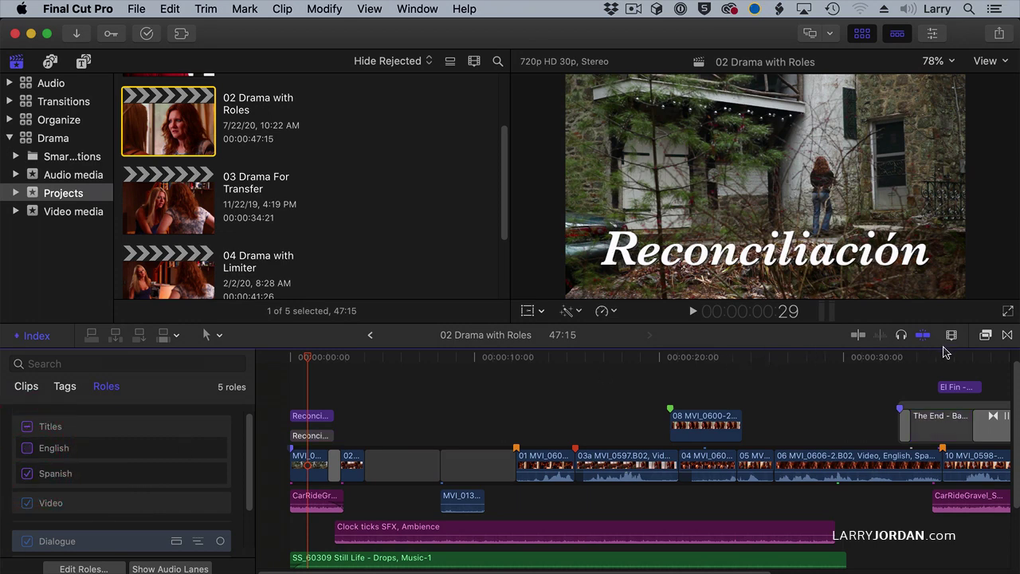
click(959, 358)
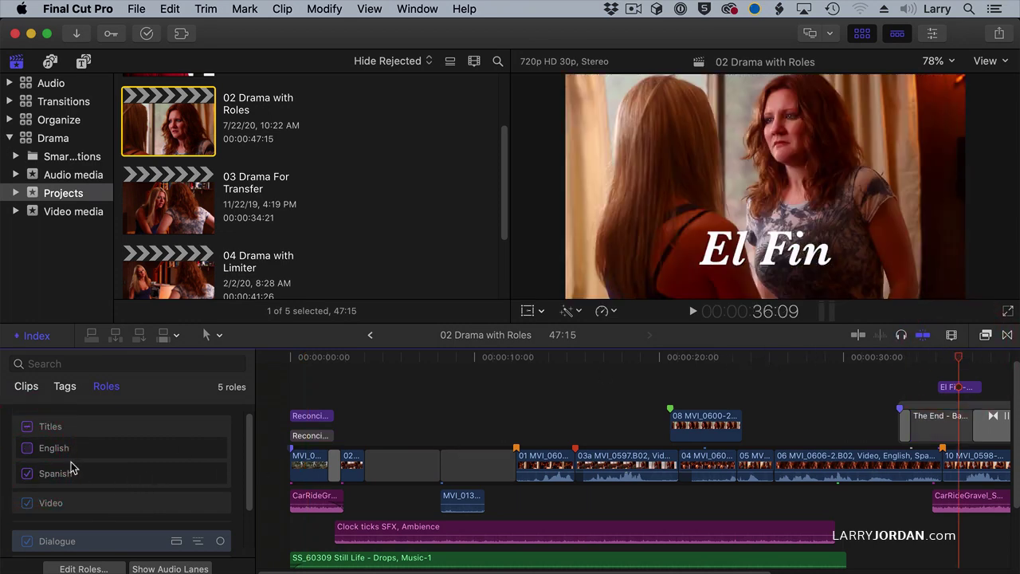
Compare English and Spanish subroles, settle on Spanish, and view the opening Reconciliación title.
click(28, 449)
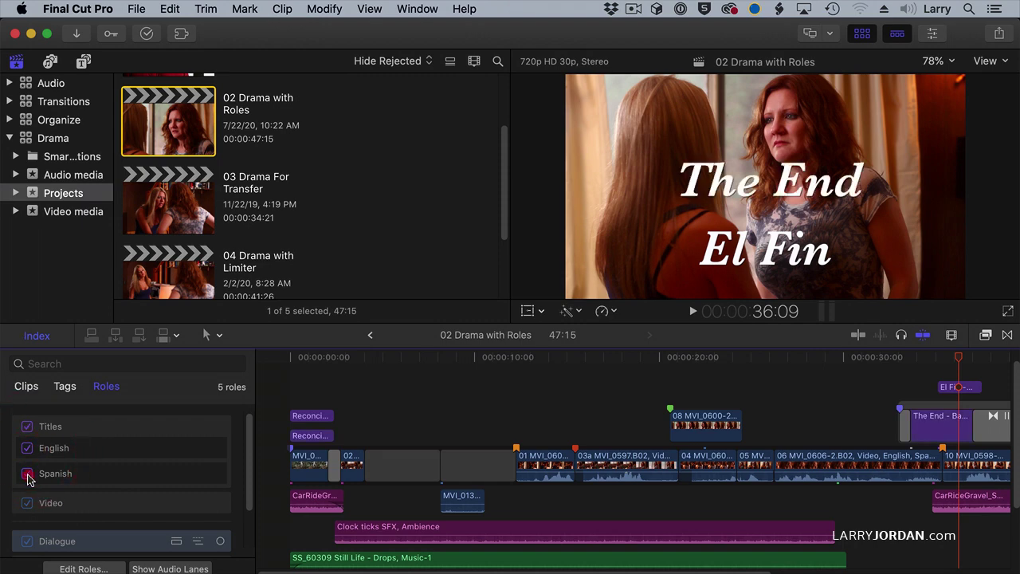
click(28, 474)
click(28, 449)
click(28, 474)
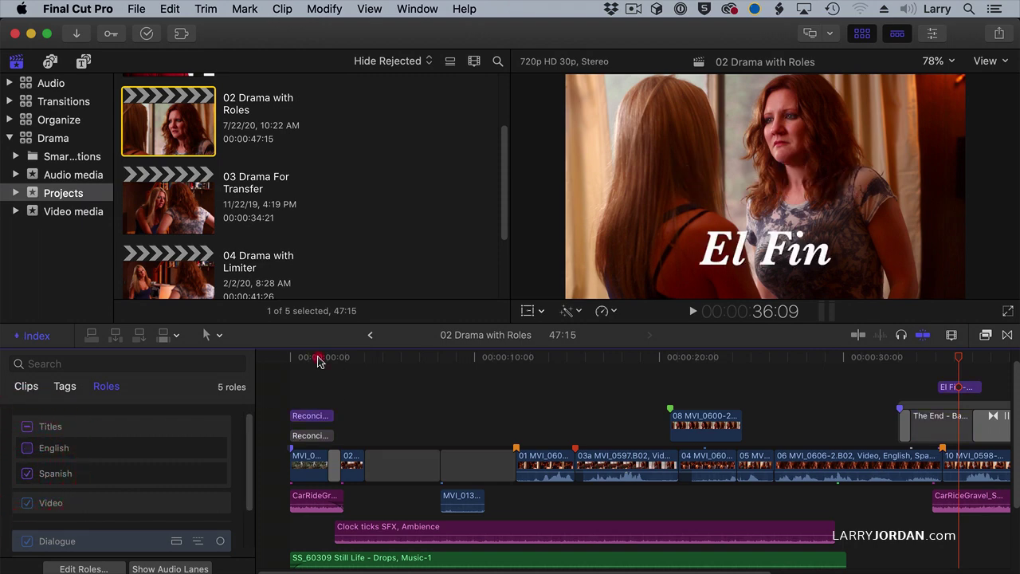
click(318, 359)
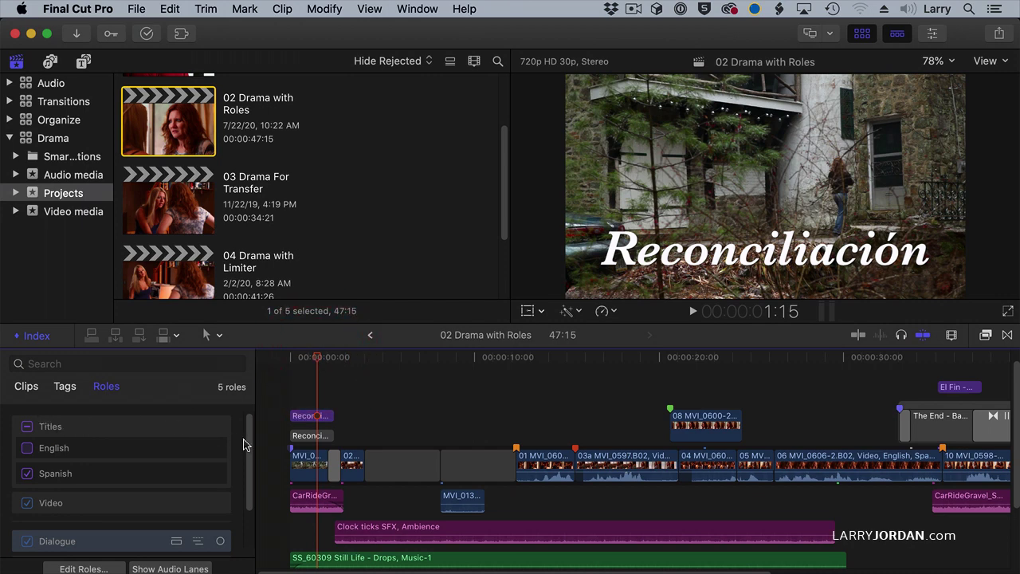
scroll(239, 454, down, 3)
Select the clips of the Effects, Music and Dialogue roles in turn.
click(245, 485)
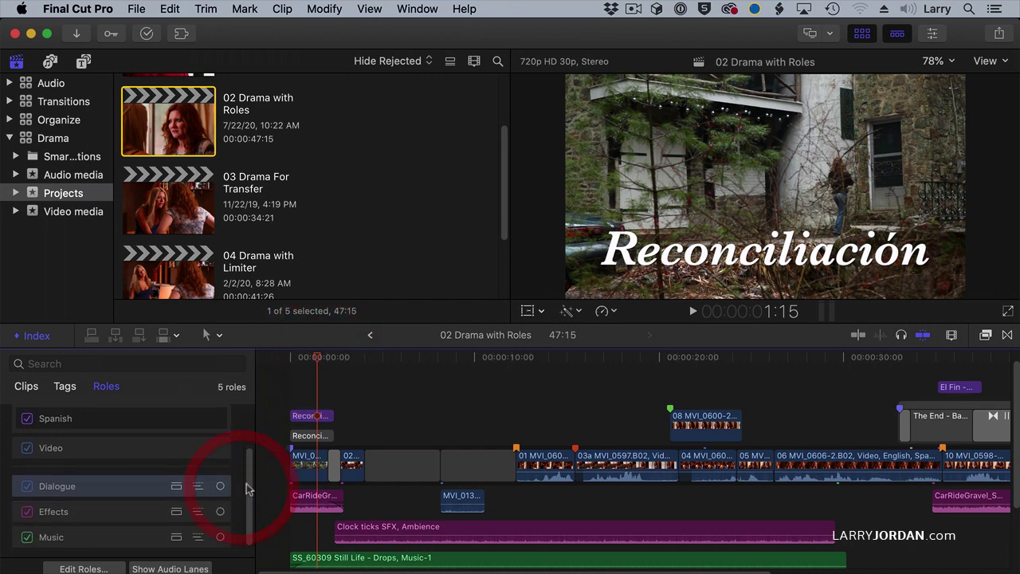
scroll(402, 450, down, 3)
scroll(395, 446, up, 3)
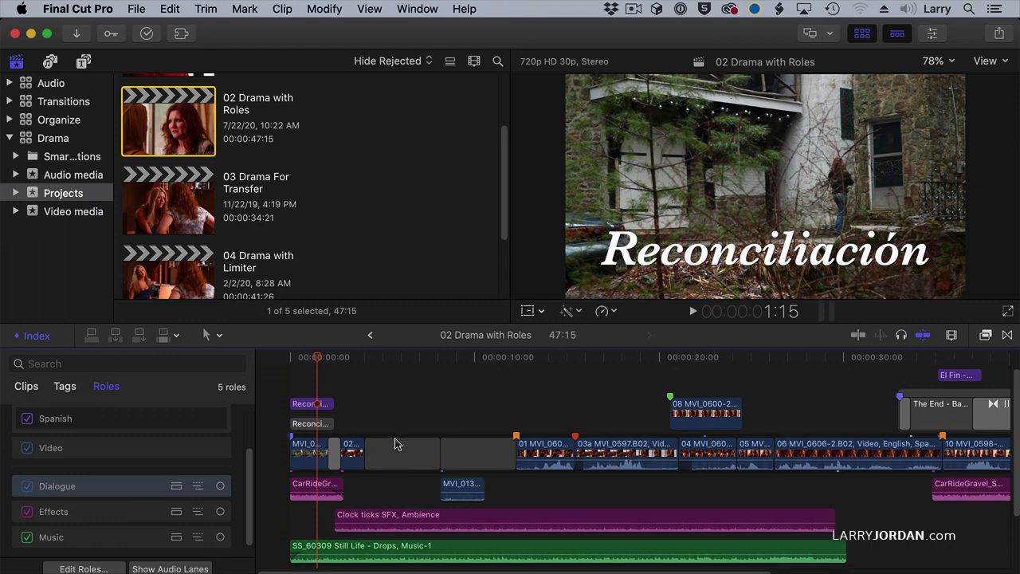
scroll(396, 443, down, 5)
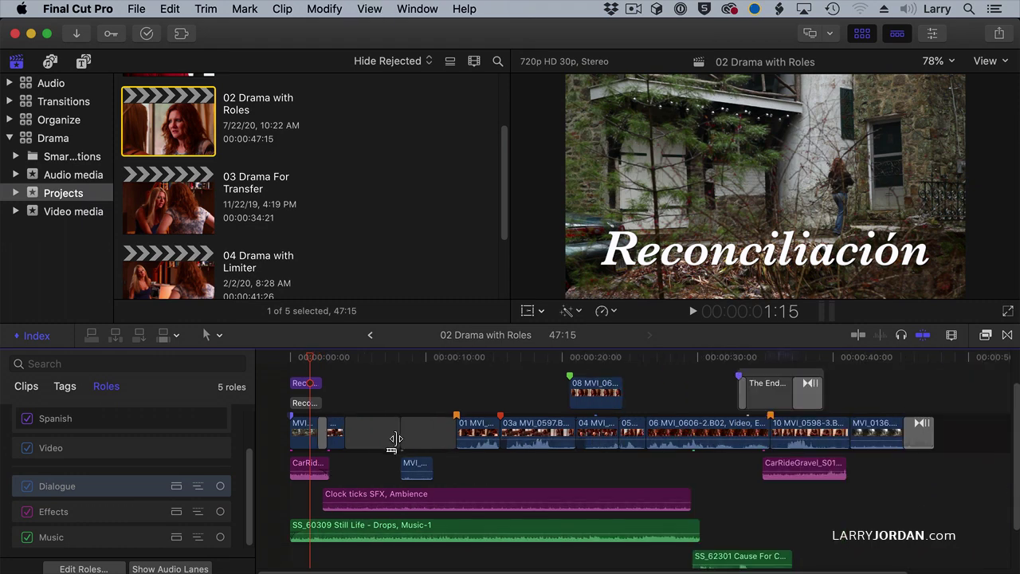
scroll(403, 444, down, 1)
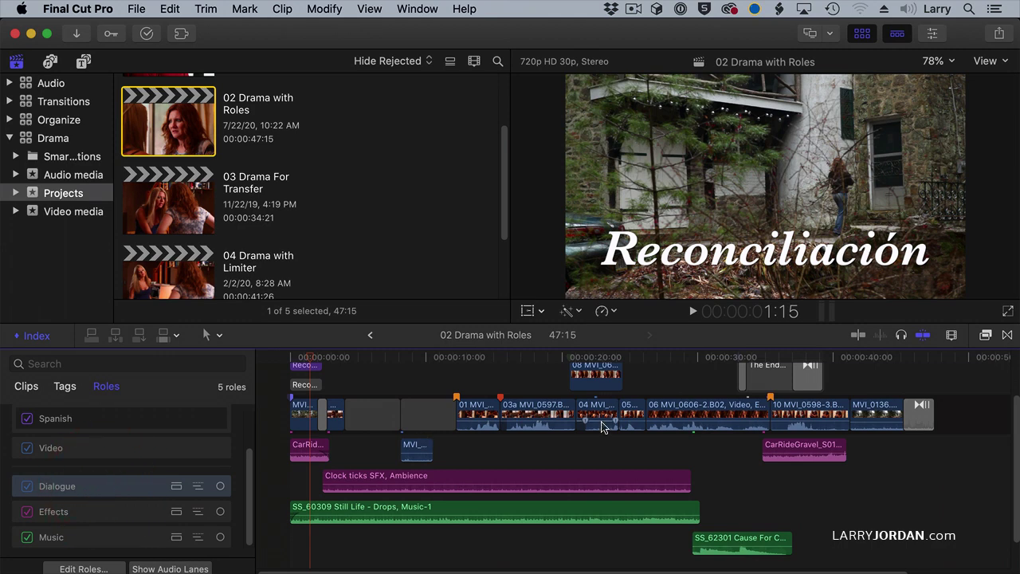
click(121, 517)
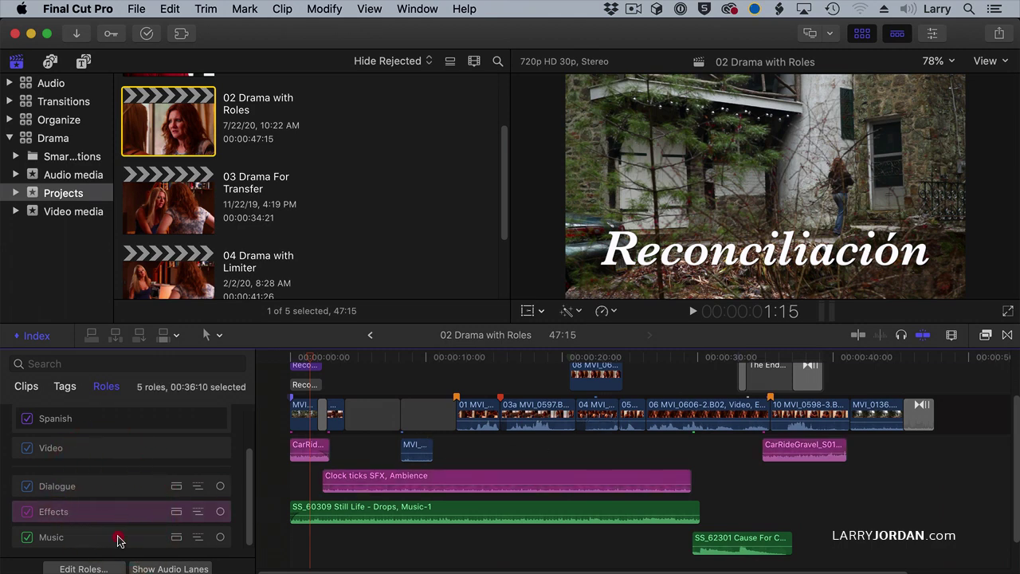
click(121, 539)
click(121, 485)
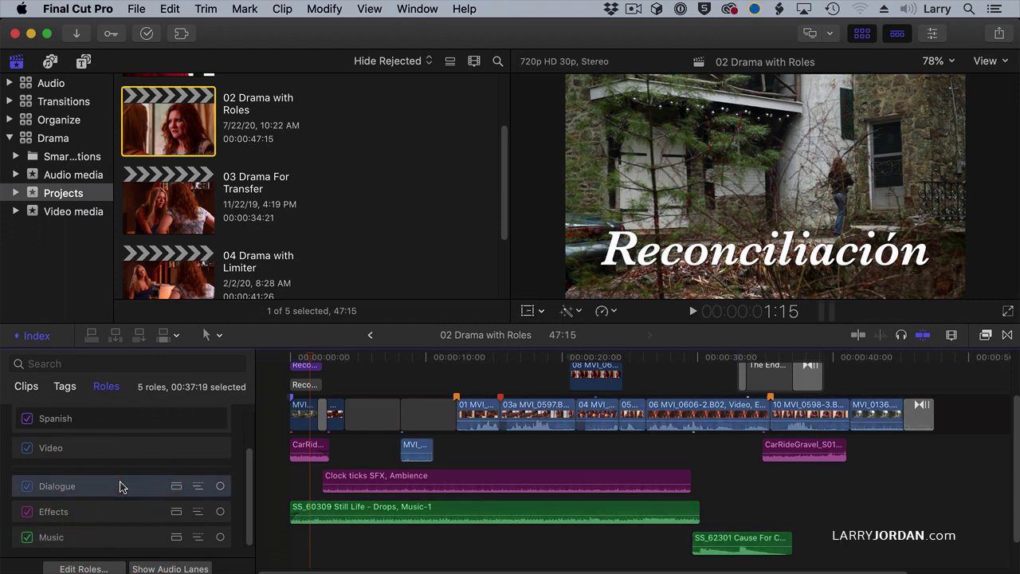
Turn the Effects, Music and Dialogue roles off, then back on.
click(27, 511)
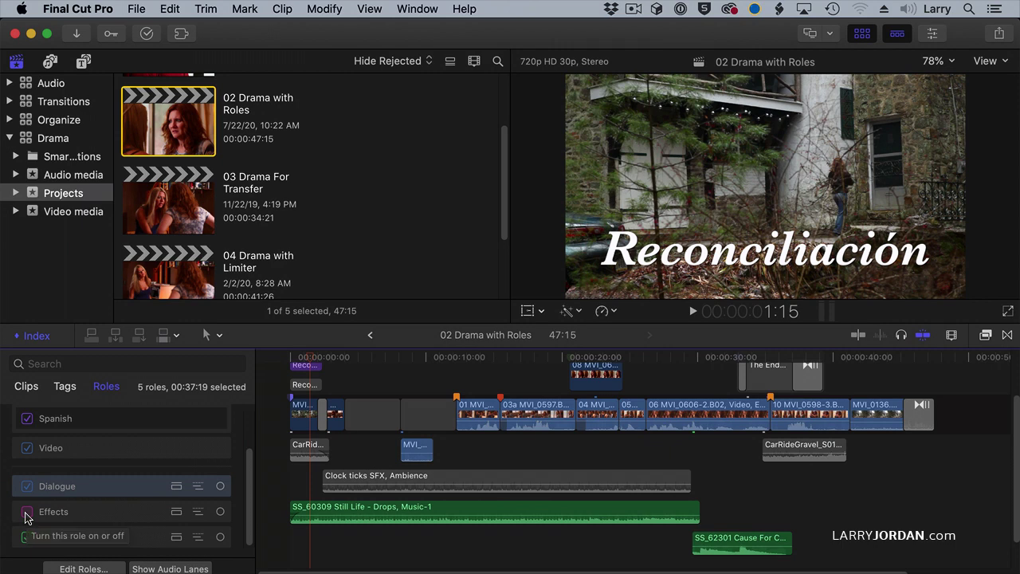
click(26, 539)
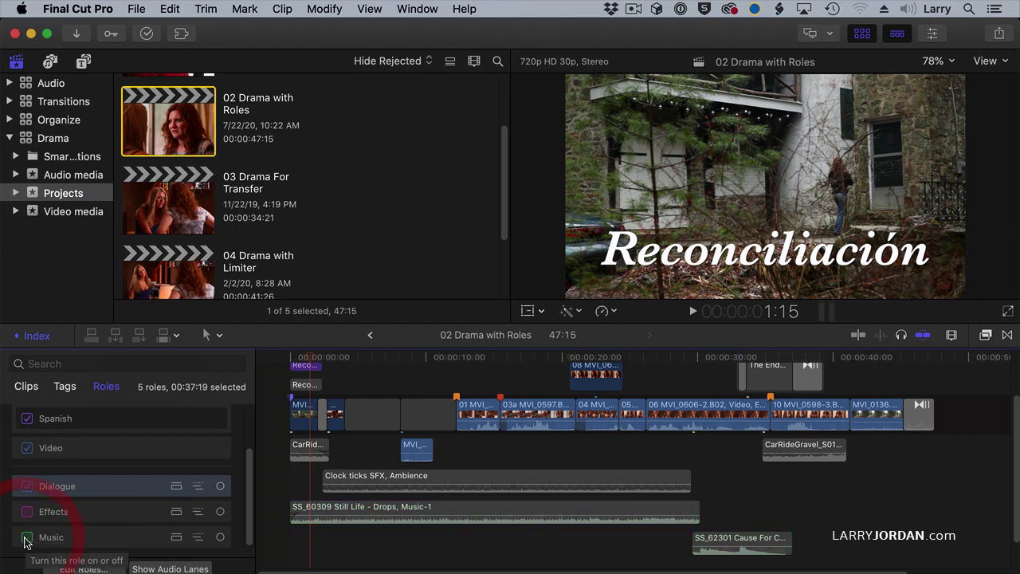
click(27, 486)
click(24, 537)
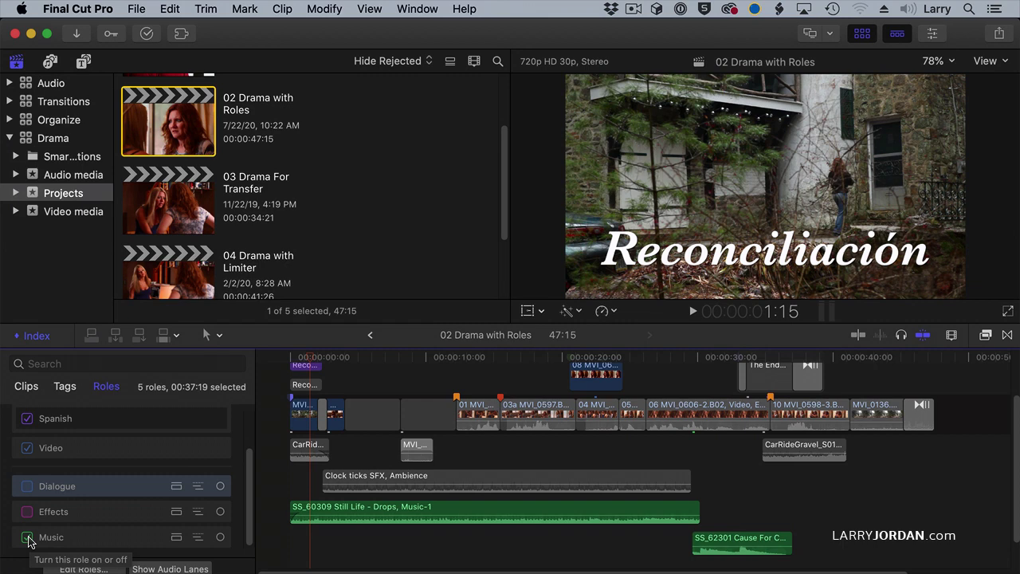
click(28, 537)
click(27, 487)
click(28, 512)
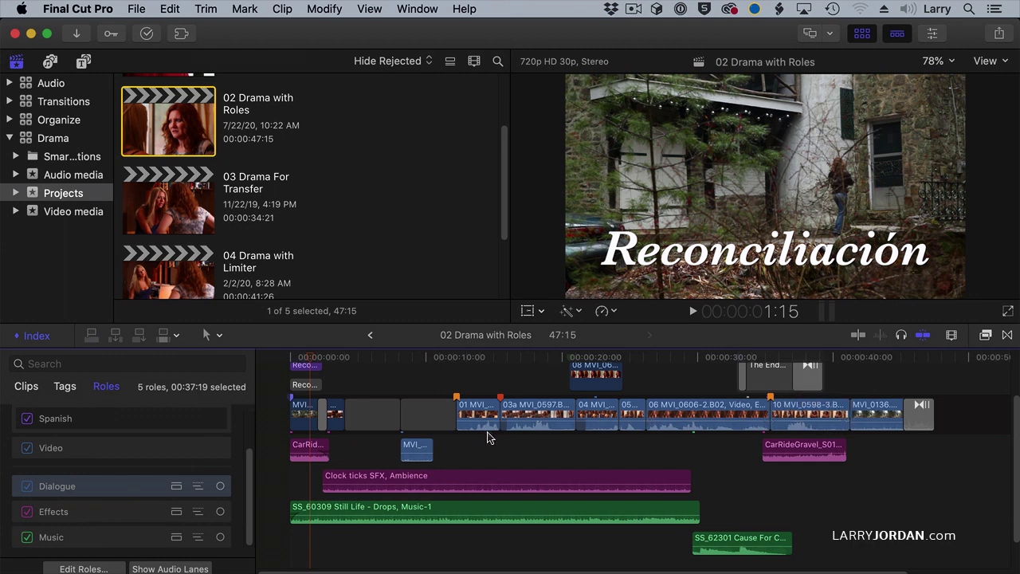
Try showing and collapsing separate lanes for the Dialogue, Effects and Music roles.
click(176, 487)
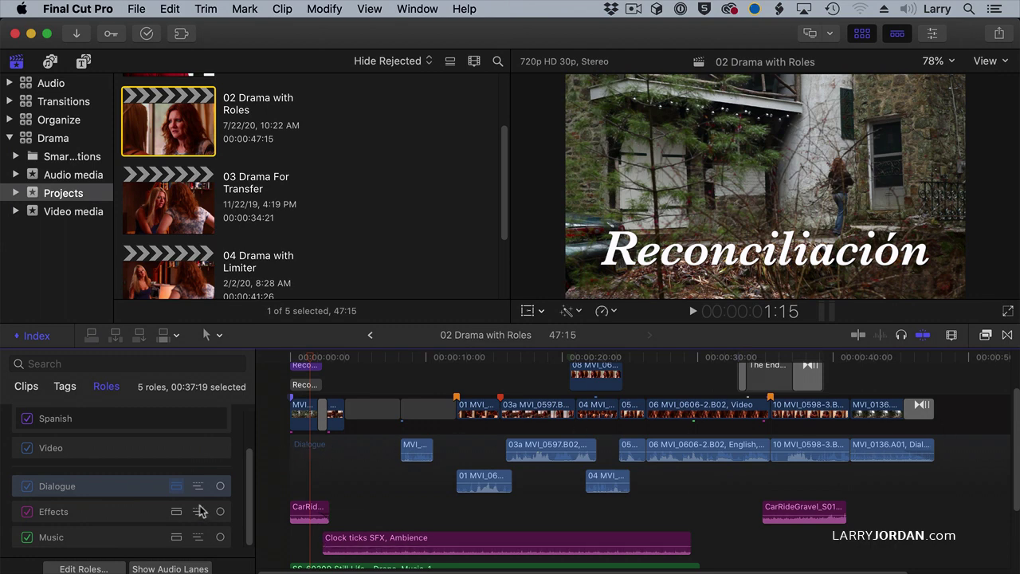
click(176, 486)
click(174, 511)
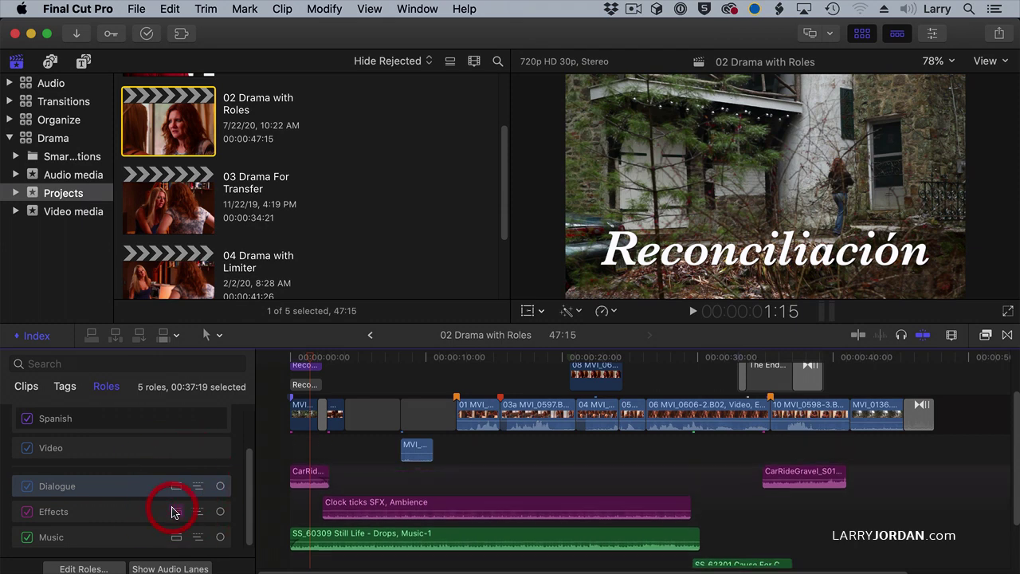
click(174, 511)
click(176, 537)
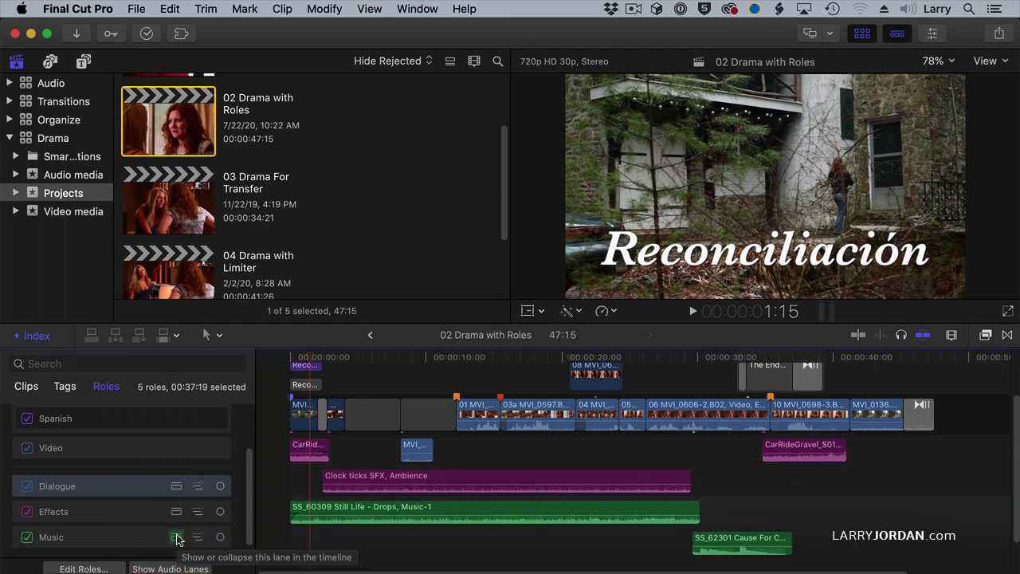
click(176, 537)
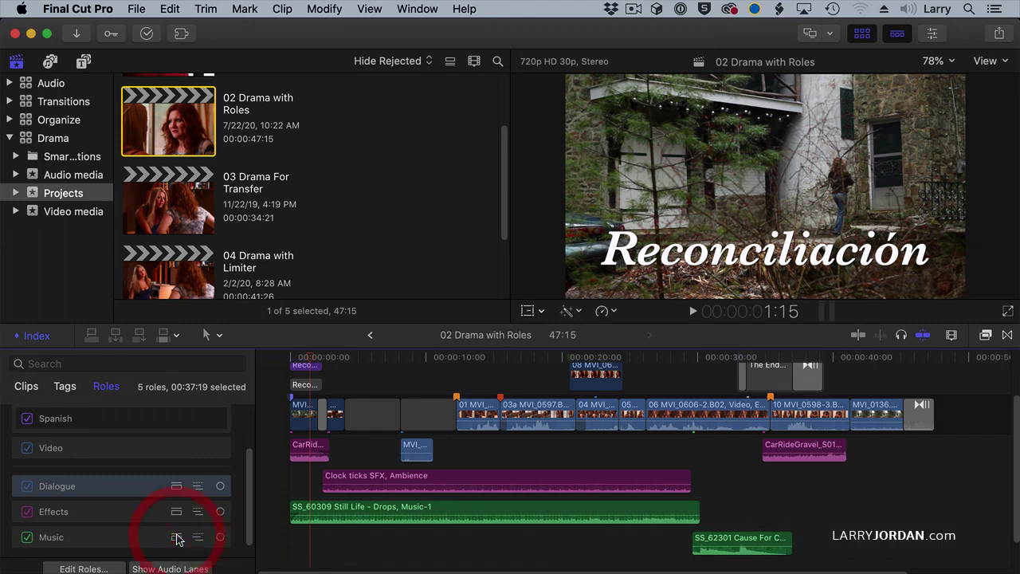
Give Dialogue its own lane and focus it, shrinking other audio roles to lines.
click(176, 486)
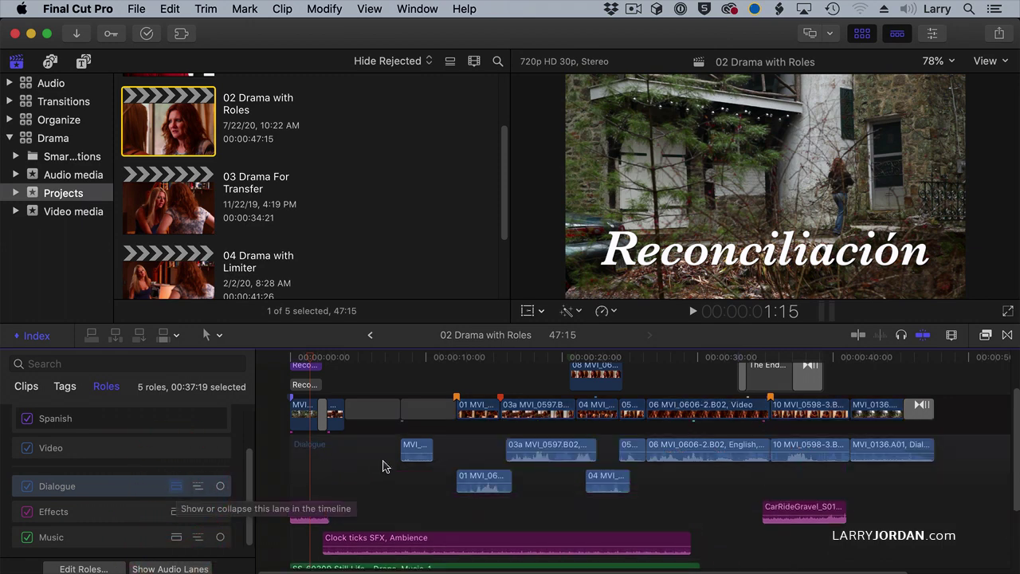
click(221, 489)
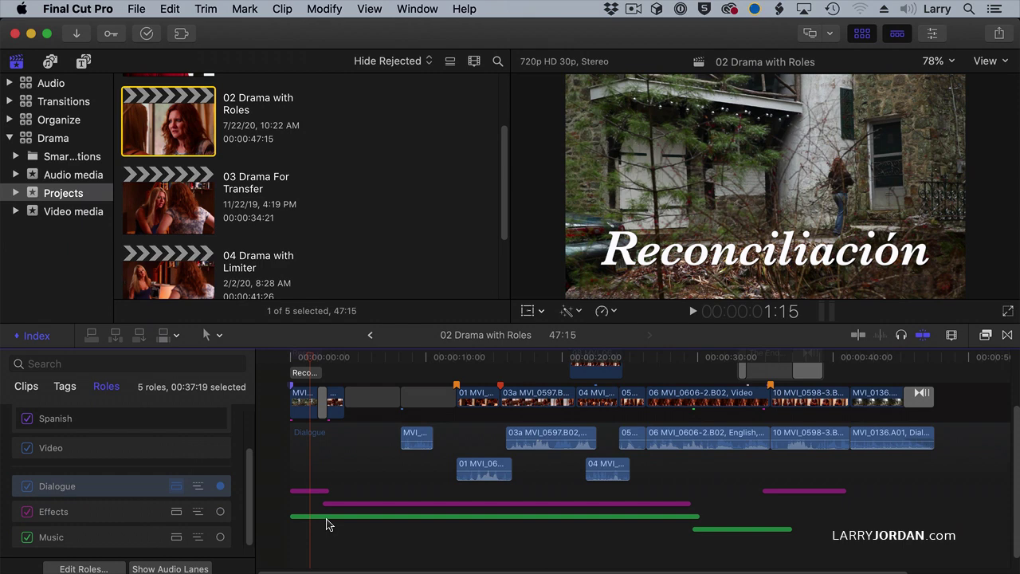
scroll(326, 523, up, 2)
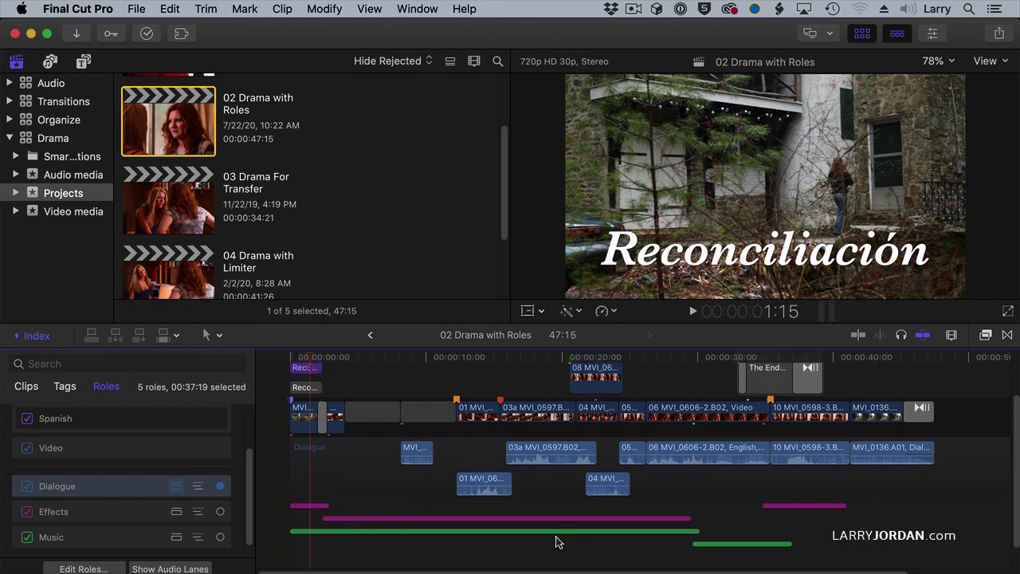
Inspect the Assign Audio Roles options for the short dialogue clip without changing them.
right_click(416, 467)
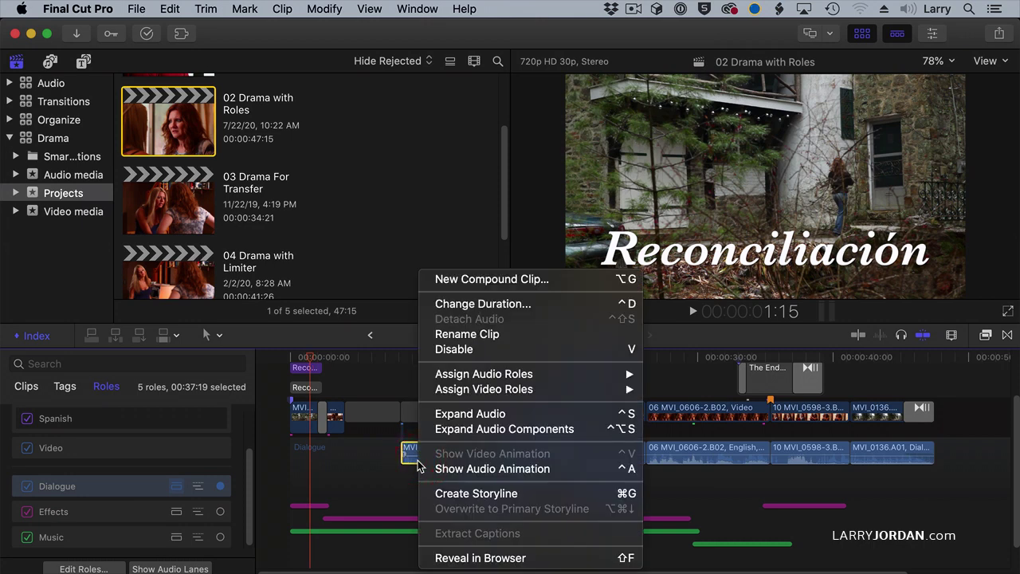
mouse_move(494, 380)
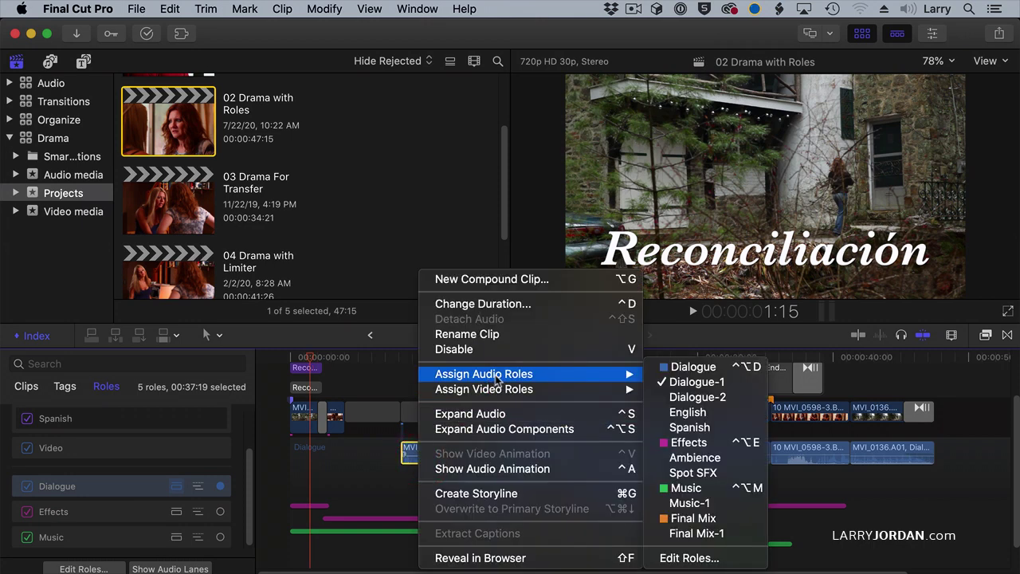
mouse_move(588, 395)
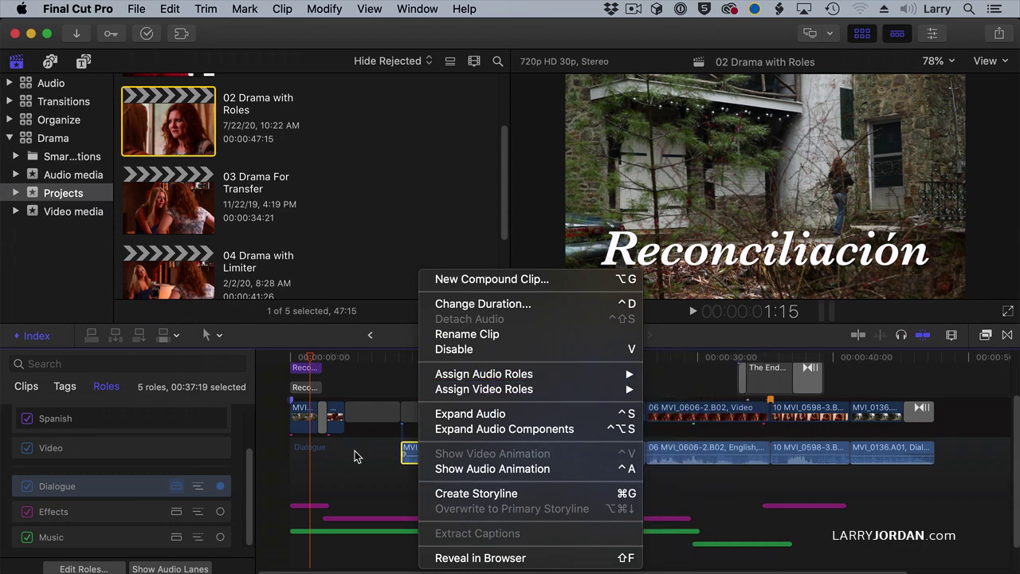
click(357, 456)
Inspect Assign Video Roles for clip 01, then select the short dialogue clip and open Modify.
click(468, 414)
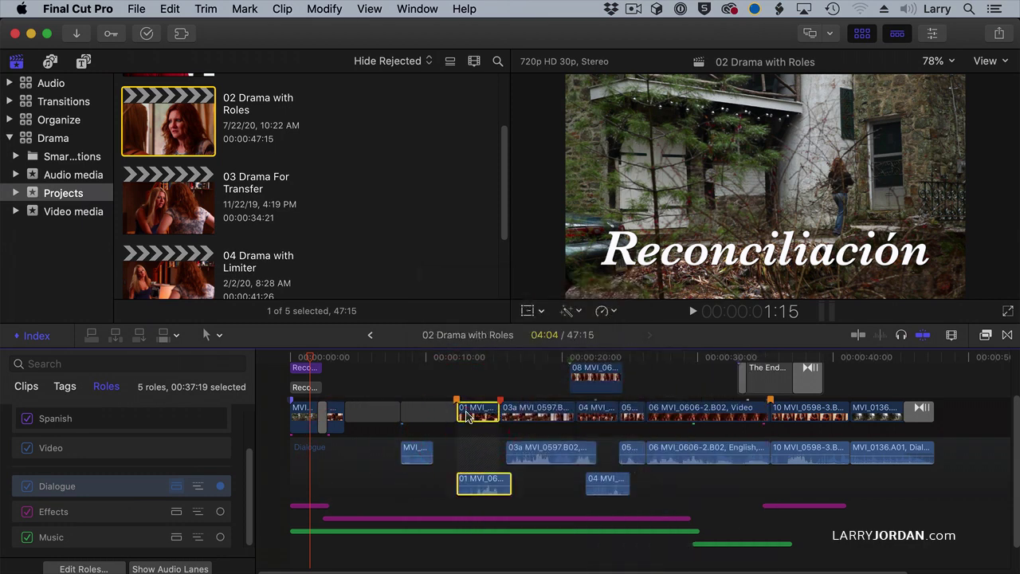
right_click(467, 416)
mouse_move(499, 405)
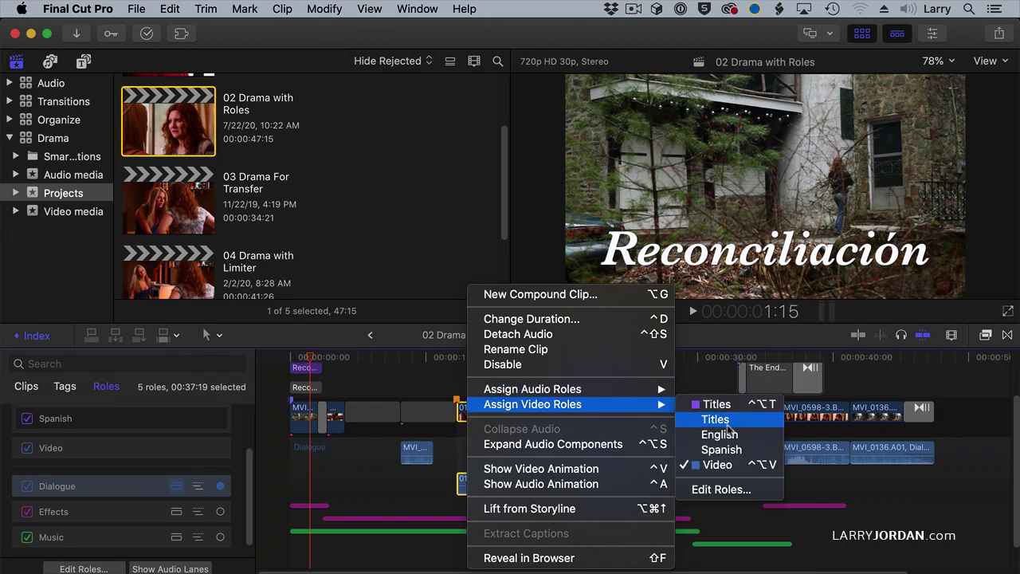
click(400, 488)
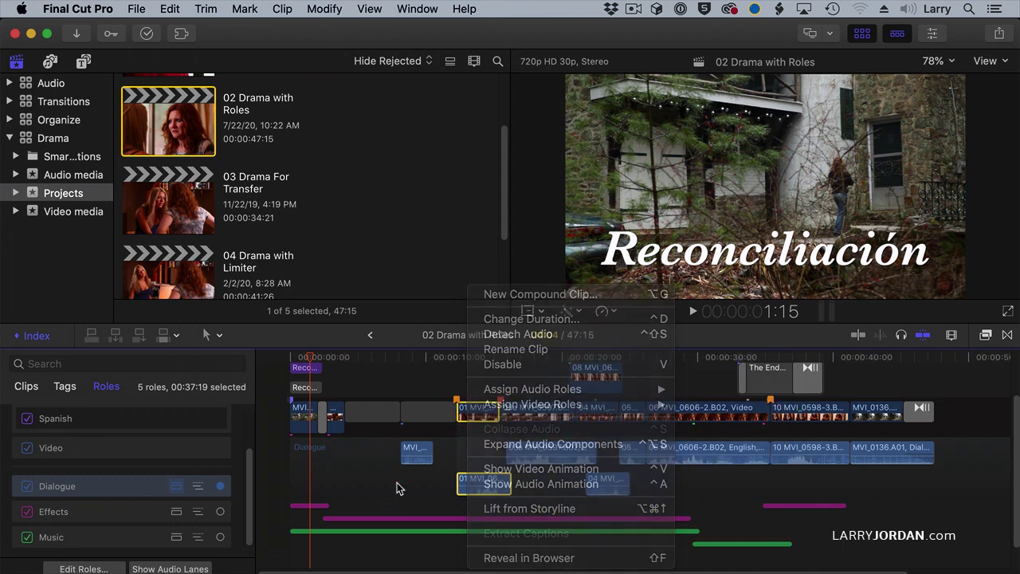
click(417, 452)
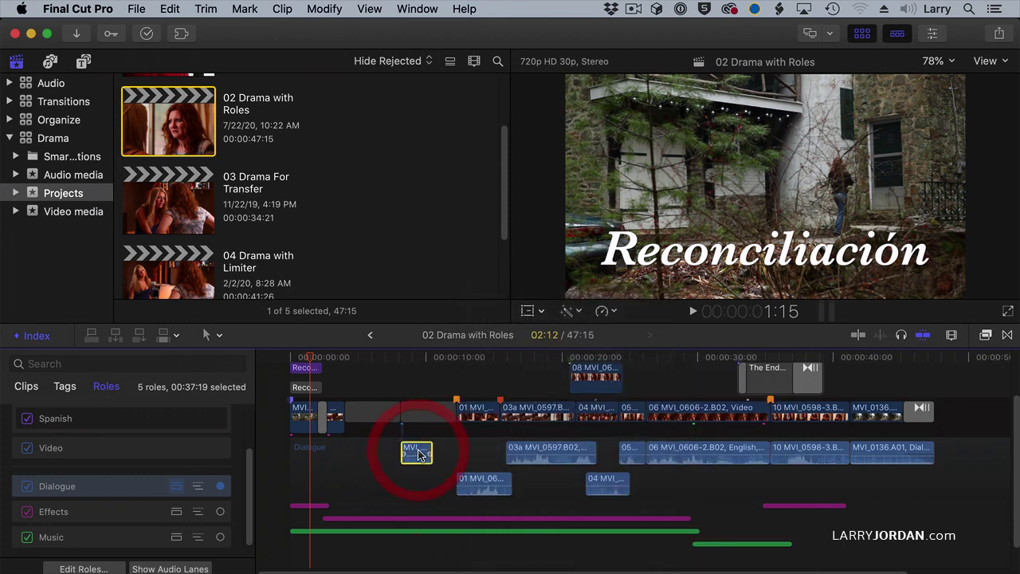
click(319, 9)
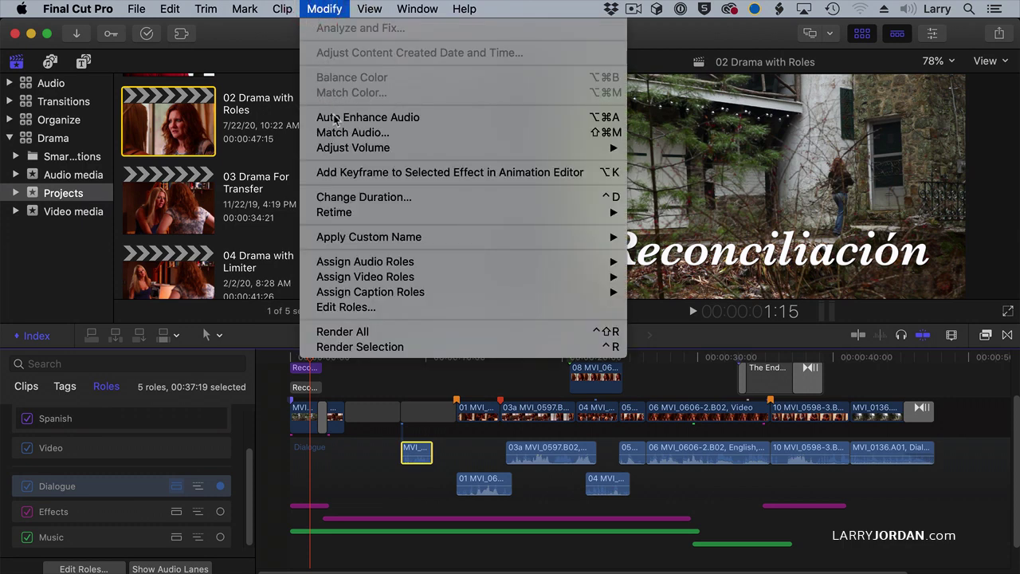
Review the Titles role's English and Spanish subroles in Edit Roles, cancel, then right-click clip 03a.
click(390, 308)
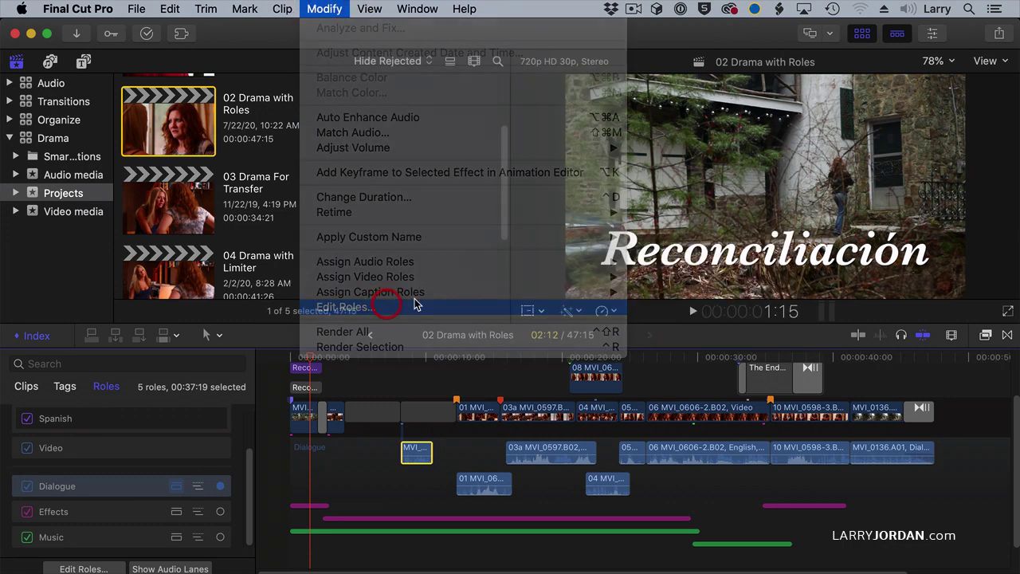
drag(618, 58, 622, 50)
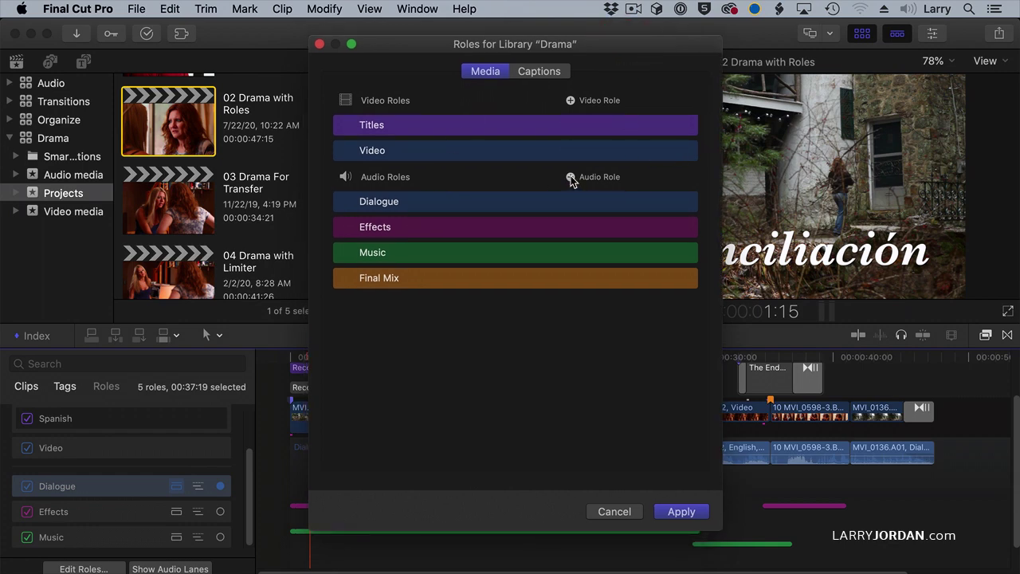
mouse_move(473, 273)
click(670, 126)
mouse_move(467, 178)
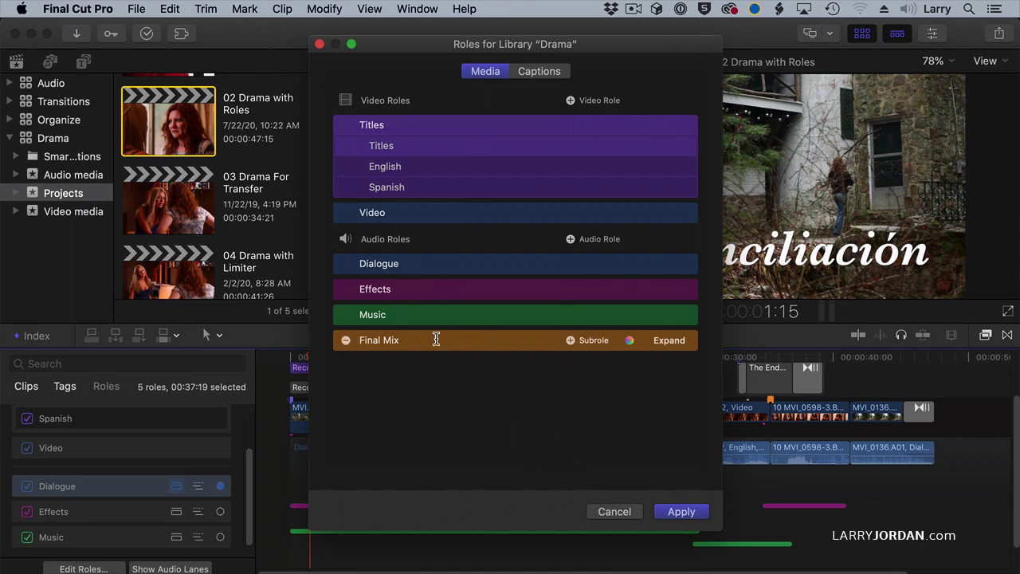
click(612, 512)
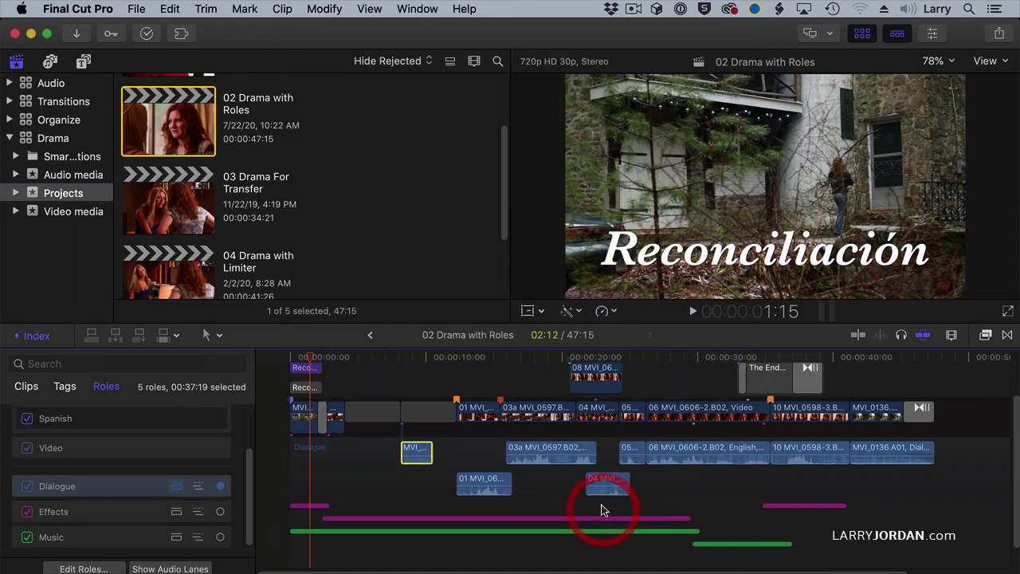
right_click(536, 466)
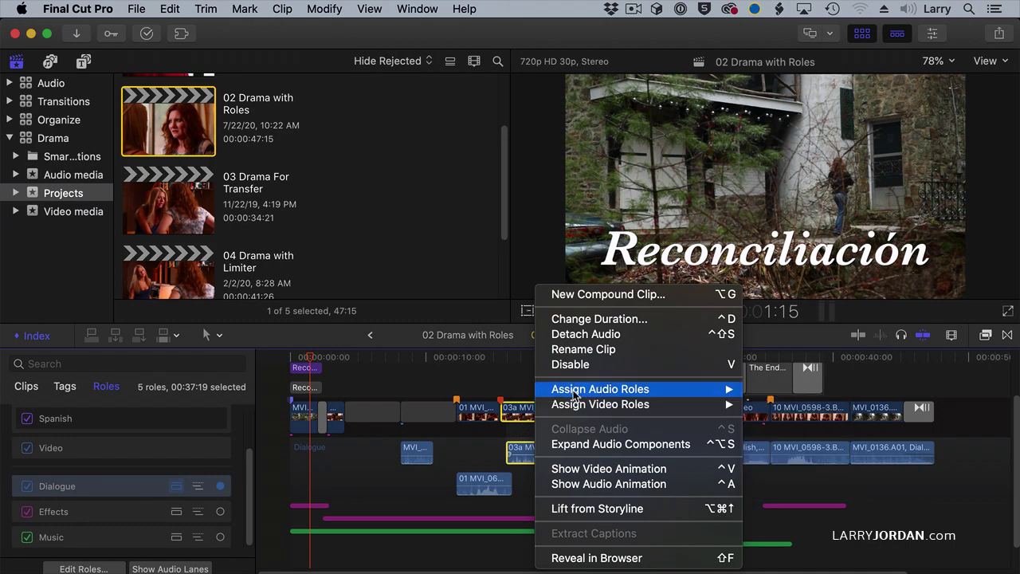